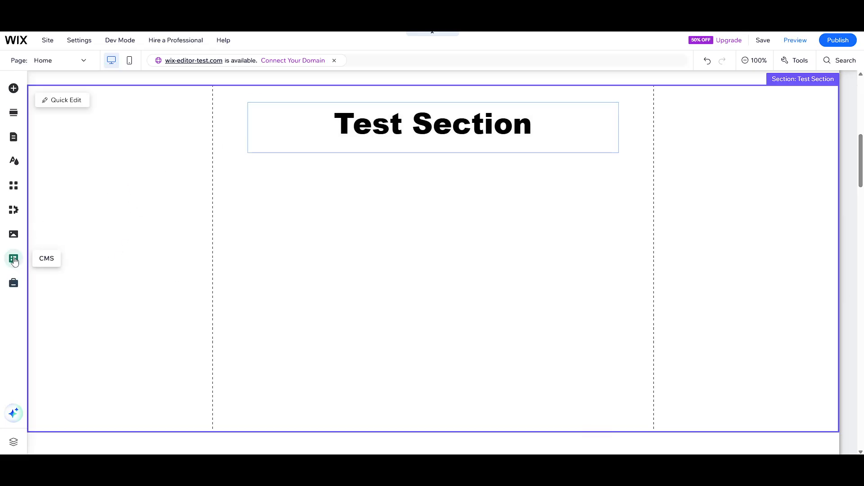
# Step: Show the site's CMS collections and look into Sample Collection, closing it again
pyautogui.click(14, 260)
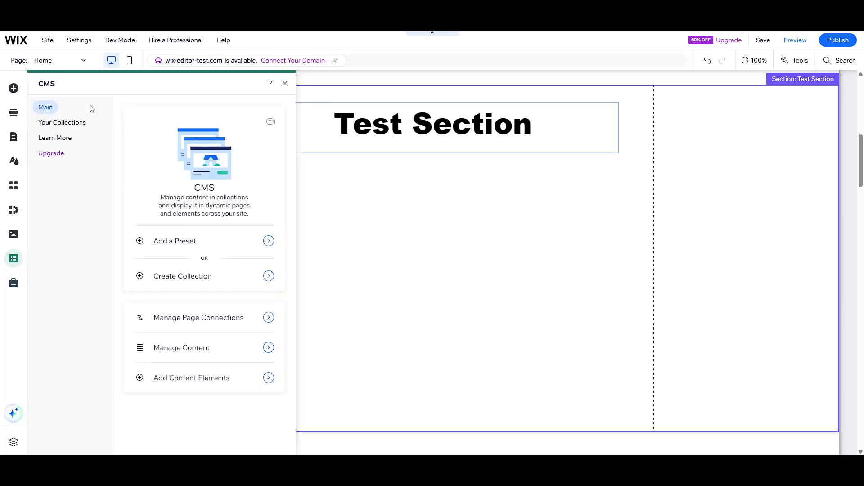
pyautogui.click(55, 123)
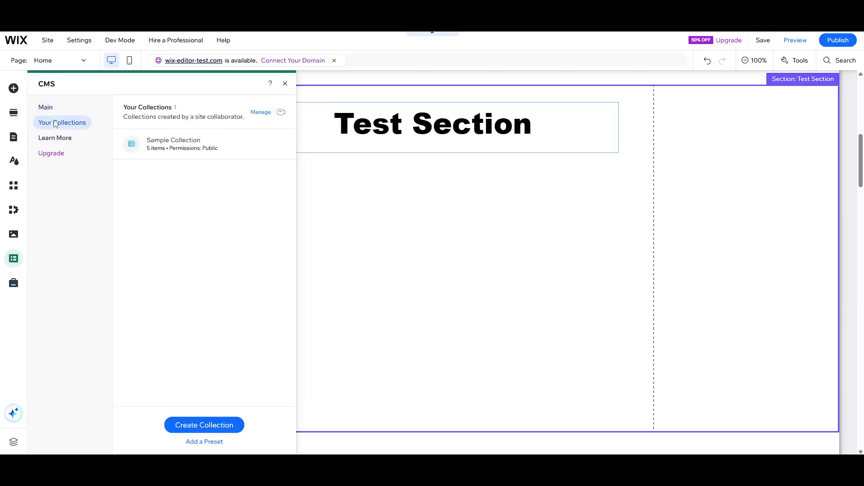
pyautogui.moveTo(147, 142)
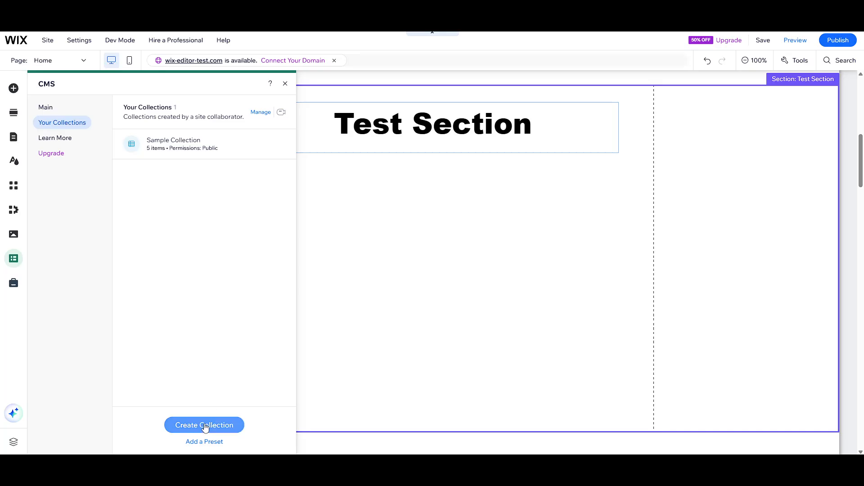
pyautogui.moveTo(207, 141)
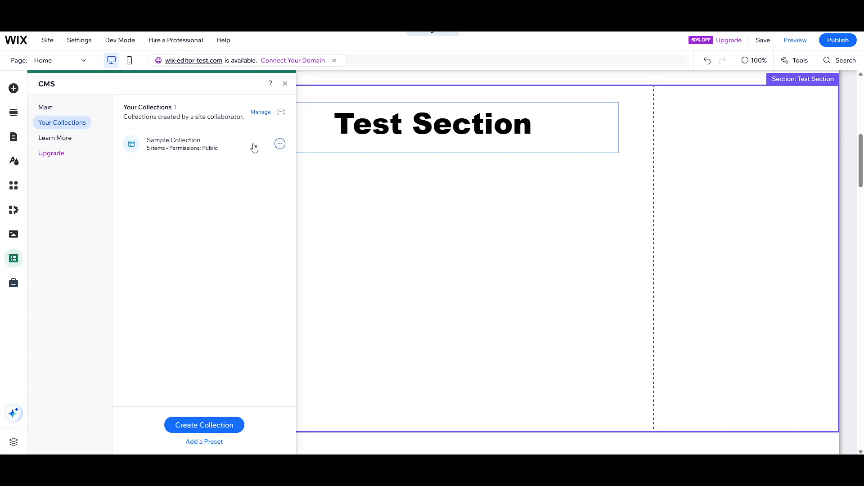
pyautogui.click(164, 145)
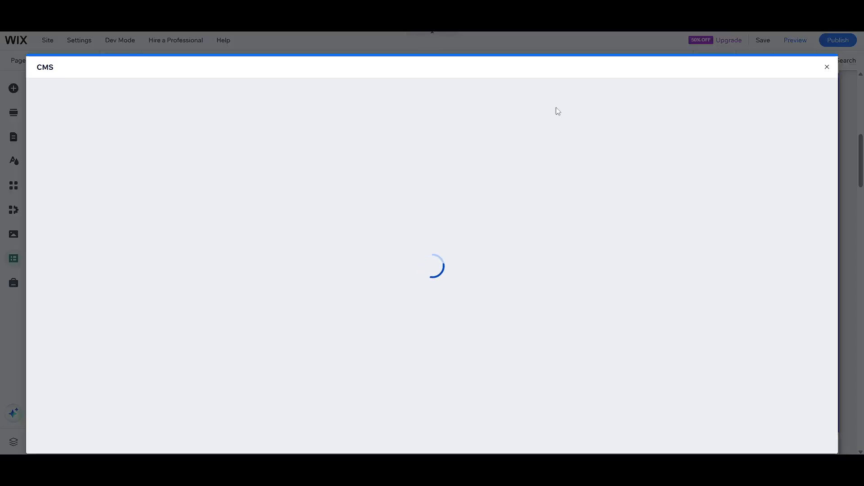
pyautogui.click(827, 68)
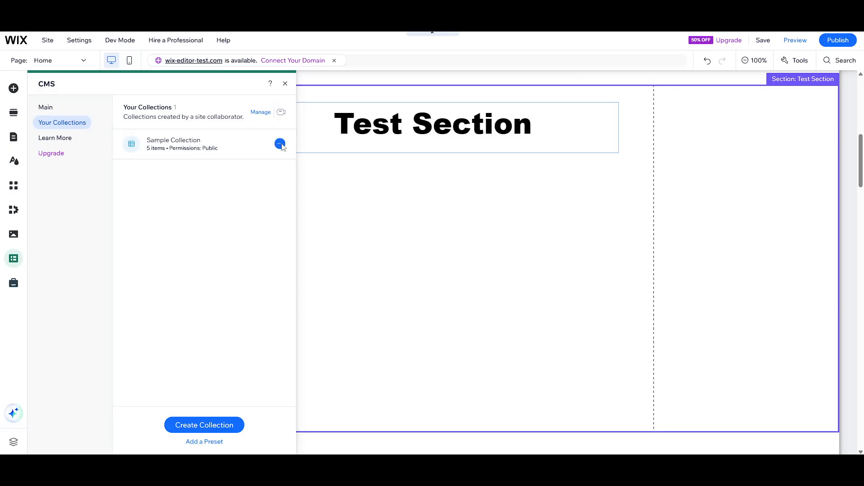
# Step: Add a dynamic item page that displays content from Sample Collection to the site
pyautogui.click(280, 145)
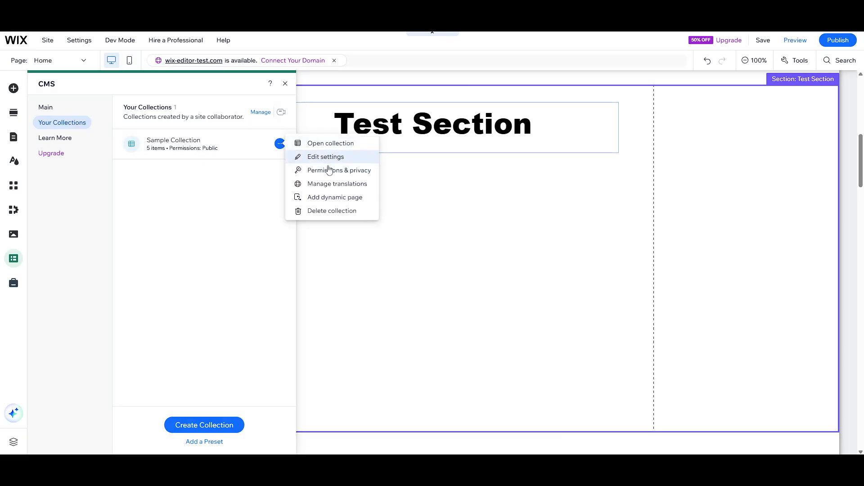
pyautogui.click(329, 199)
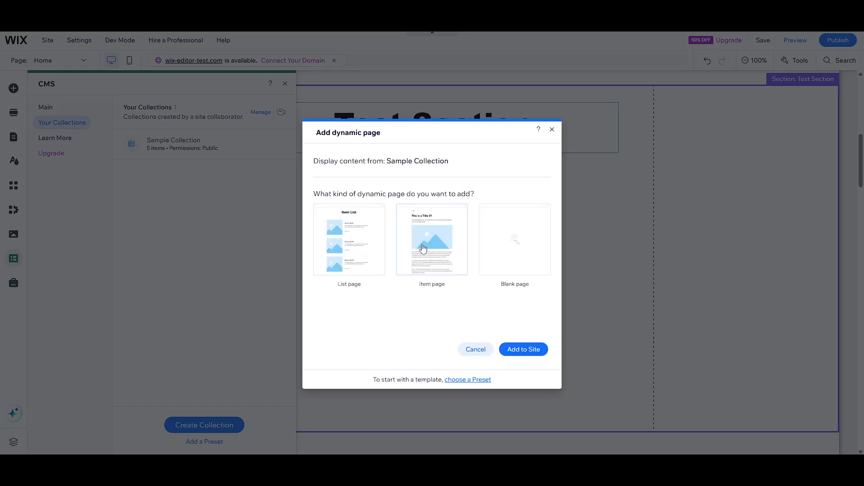
pyautogui.click(366, 252)
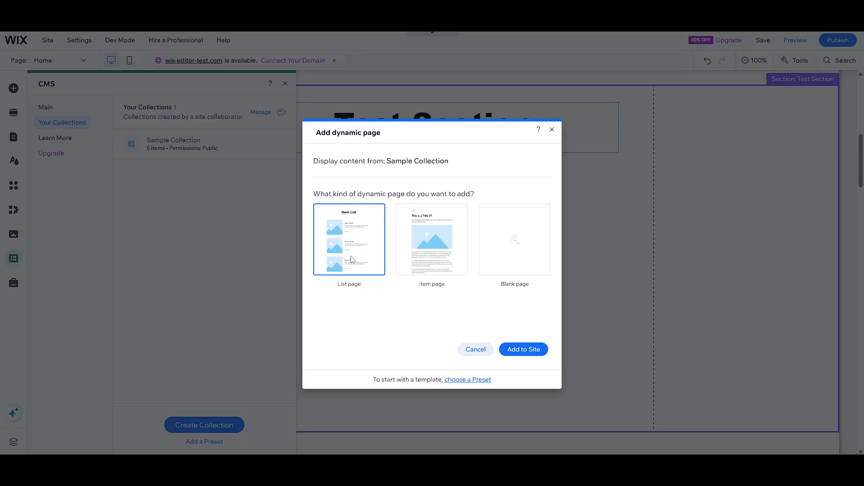
pyautogui.click(431, 251)
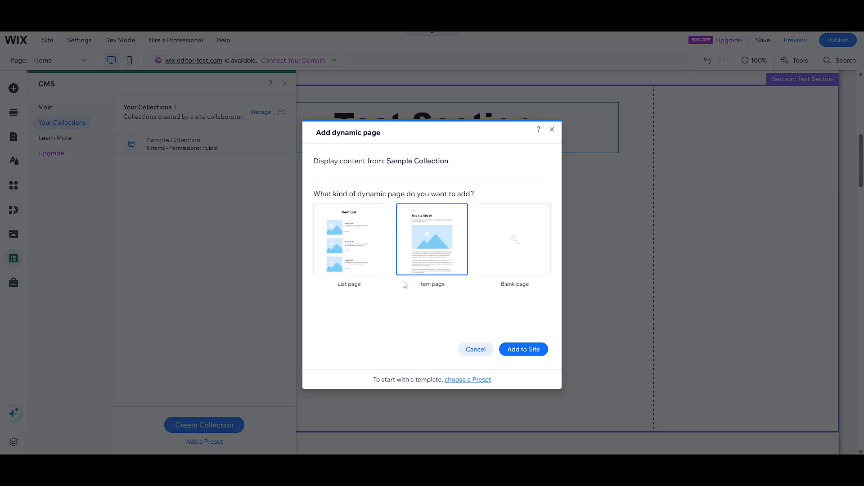
pyautogui.click(362, 258)
pyautogui.click(428, 272)
pyautogui.click(532, 350)
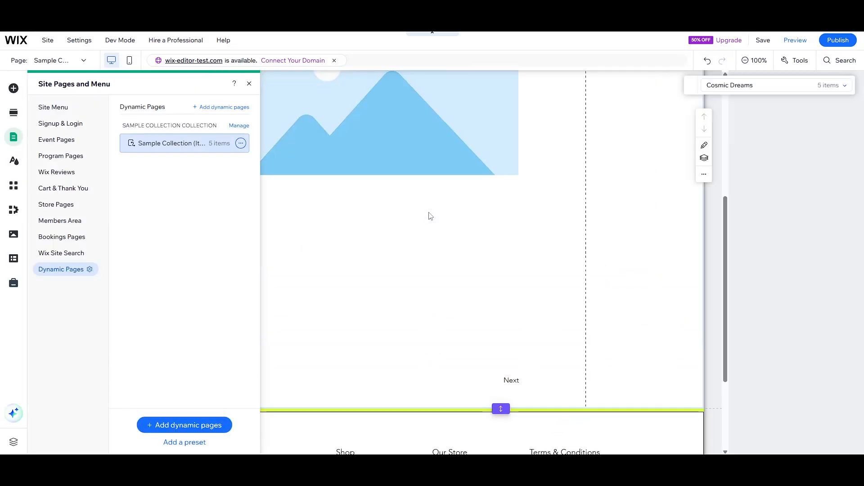
# Step: Inspect which collection fields the title and description texts on the new item page are connected to
pyautogui.scroll(2, 431, 216)
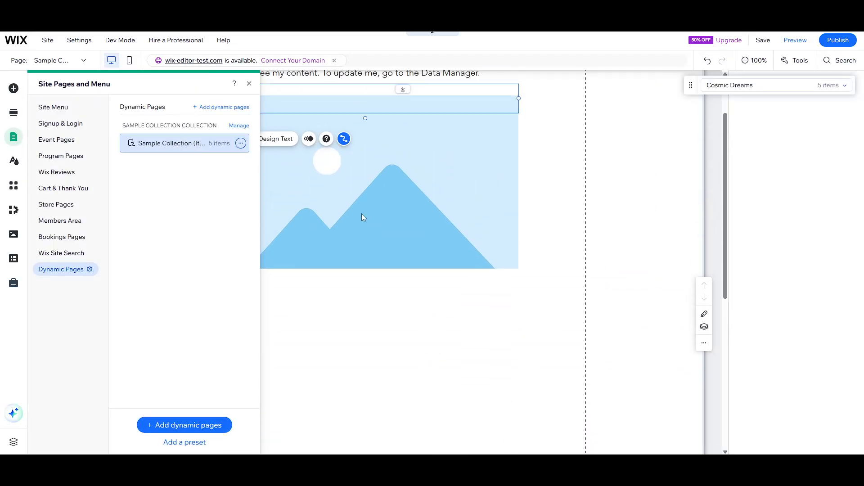
pyautogui.scroll(3, 361, 214)
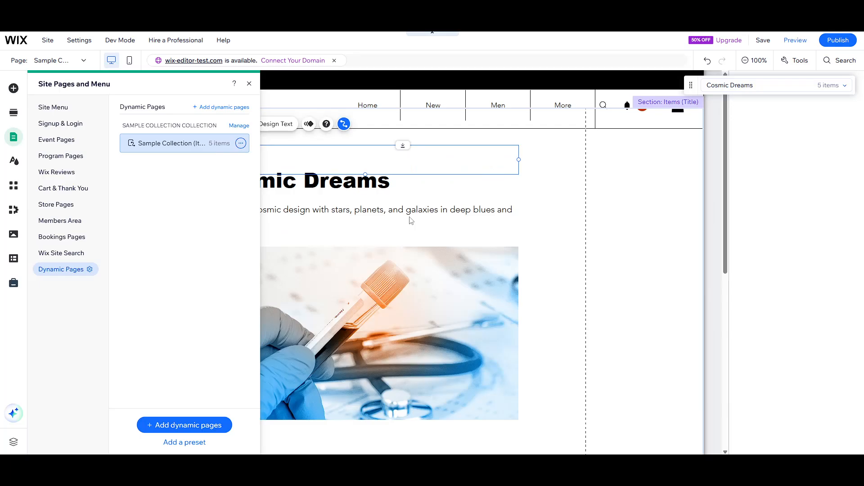
pyautogui.click(412, 220)
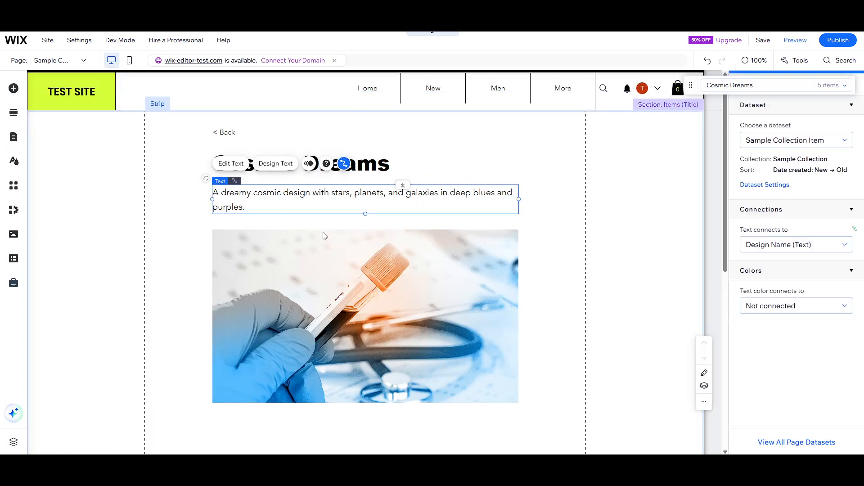
pyautogui.click(414, 188)
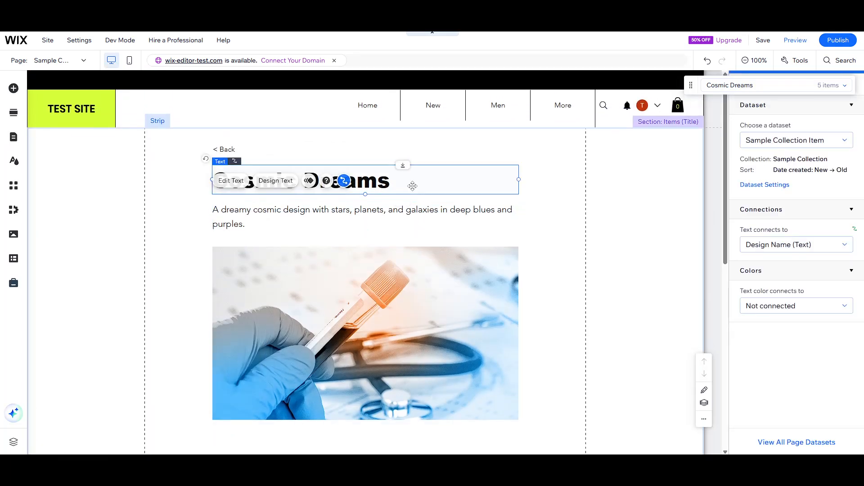
pyautogui.click(369, 215)
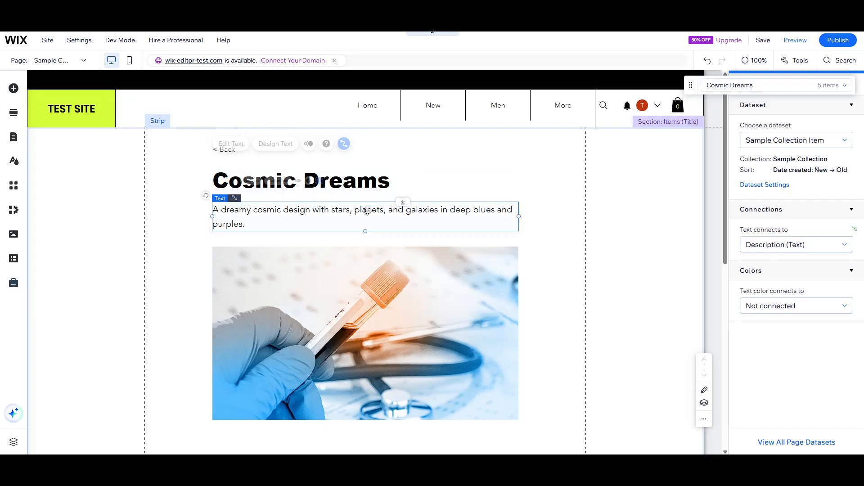
pyautogui.scroll(-2, 393, 208)
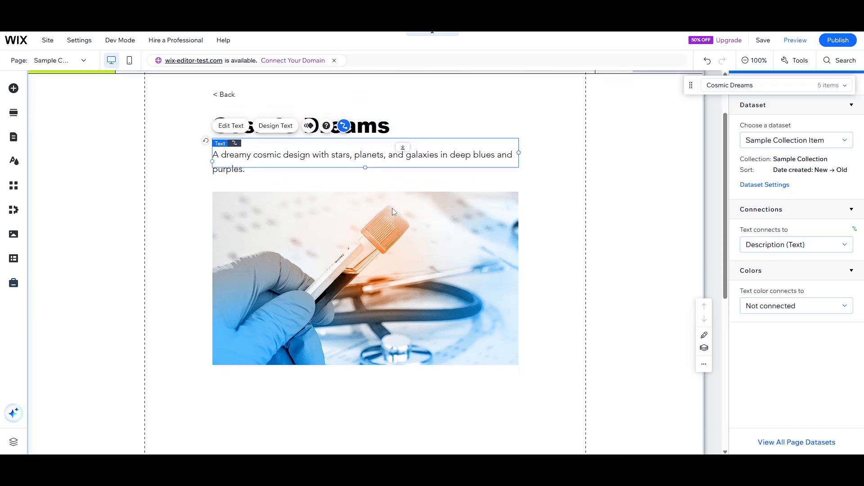
pyautogui.scroll(2, 437, 153)
# Step: Review the collection fields available for connecting the item page's title and description texts
pyautogui.click(426, 176)
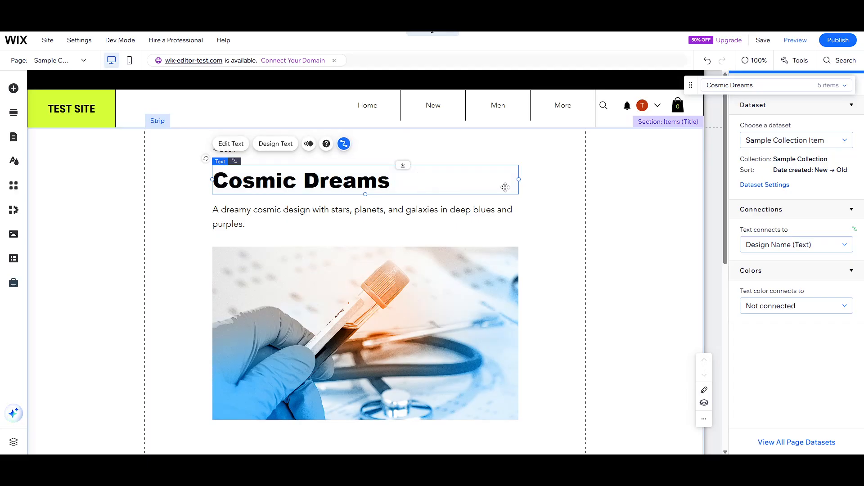
pyautogui.click(779, 246)
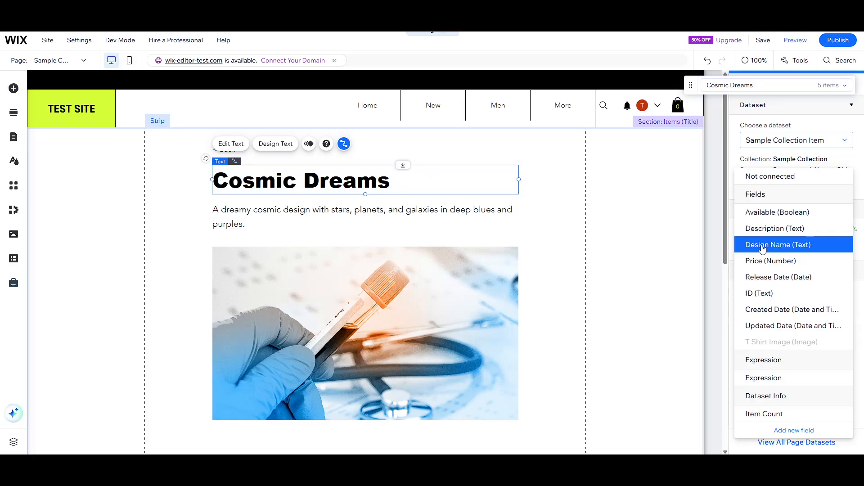
pyautogui.click(445, 204)
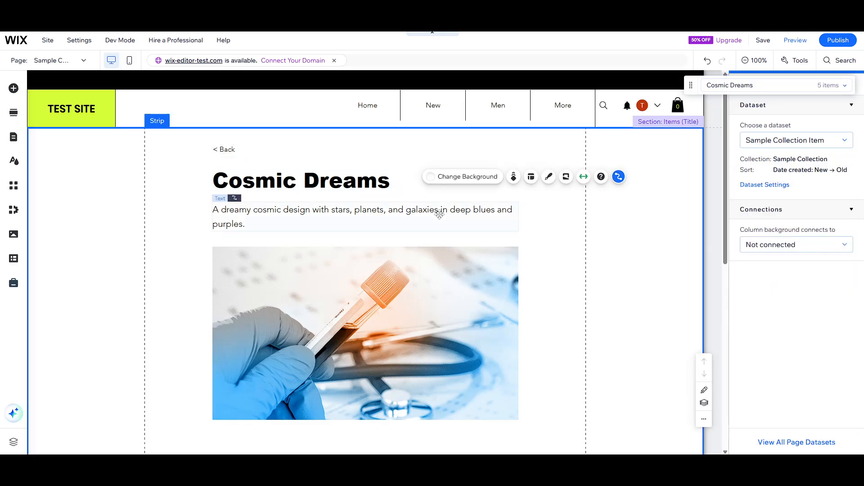
pyautogui.click(441, 210)
pyautogui.click(804, 247)
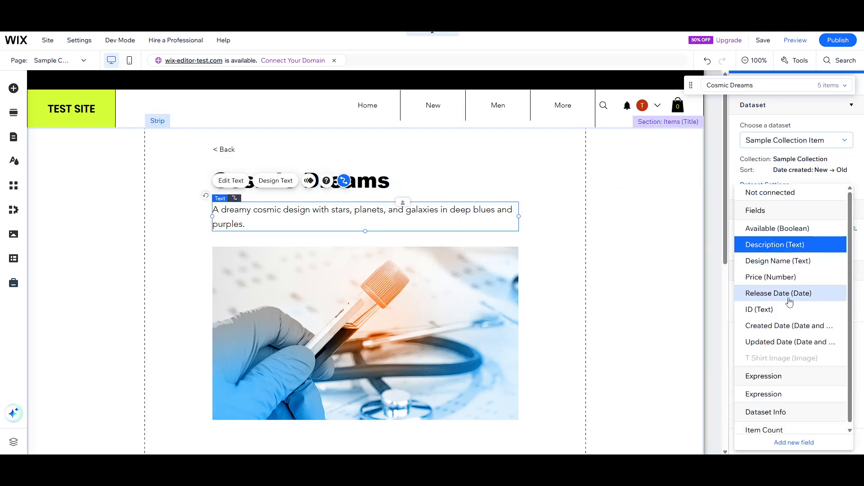
pyautogui.click(488, 201)
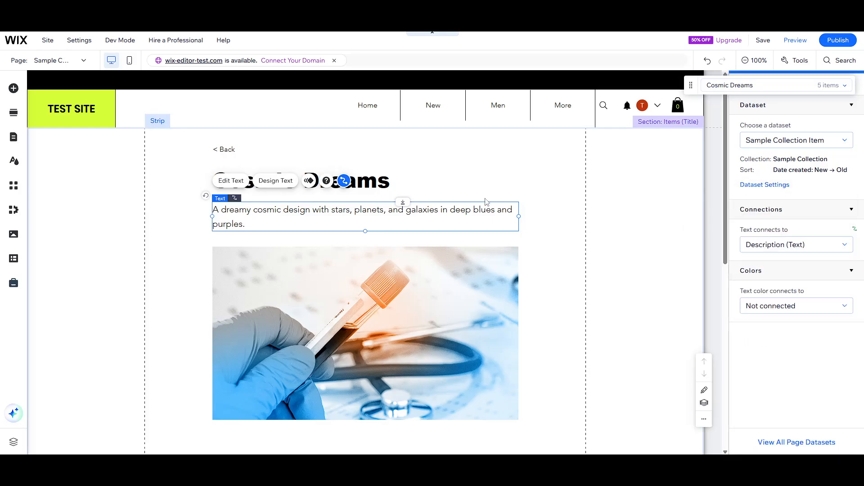
pyautogui.click(448, 203)
# Step: Check the title's text color connection options, keeping it at Not connected, and review its text field choices
pyautogui.click(391, 185)
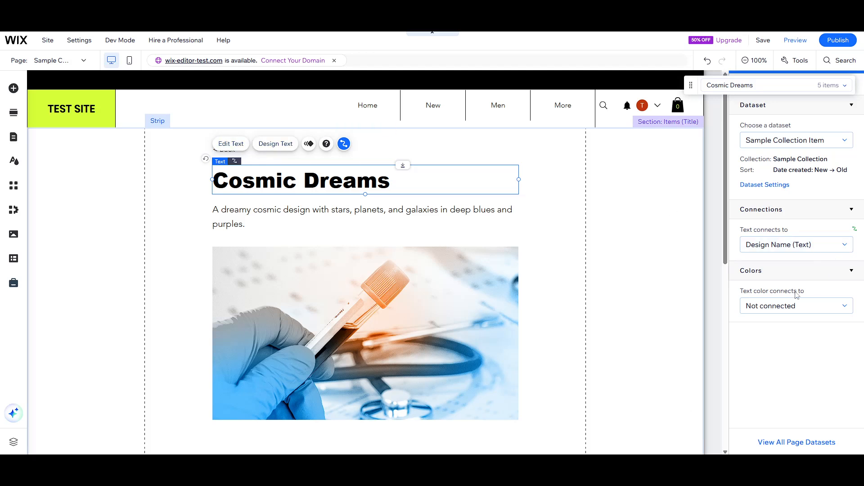
pyautogui.click(798, 307)
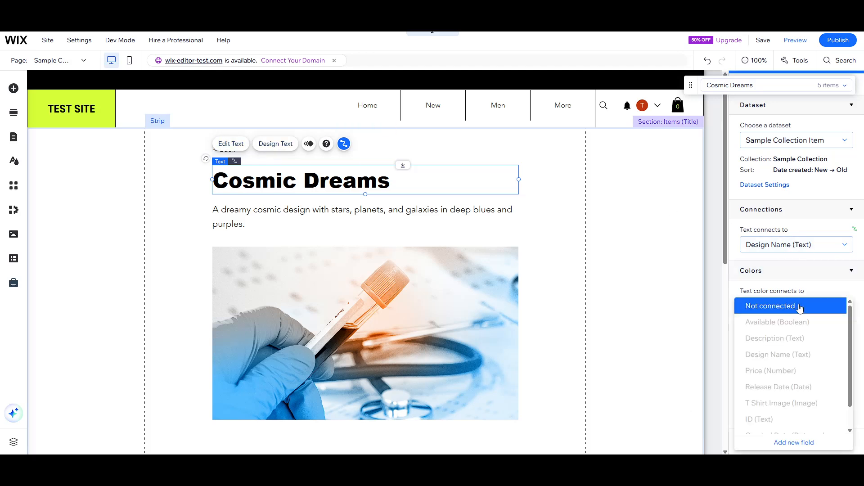
pyautogui.click(776, 308)
pyautogui.click(784, 245)
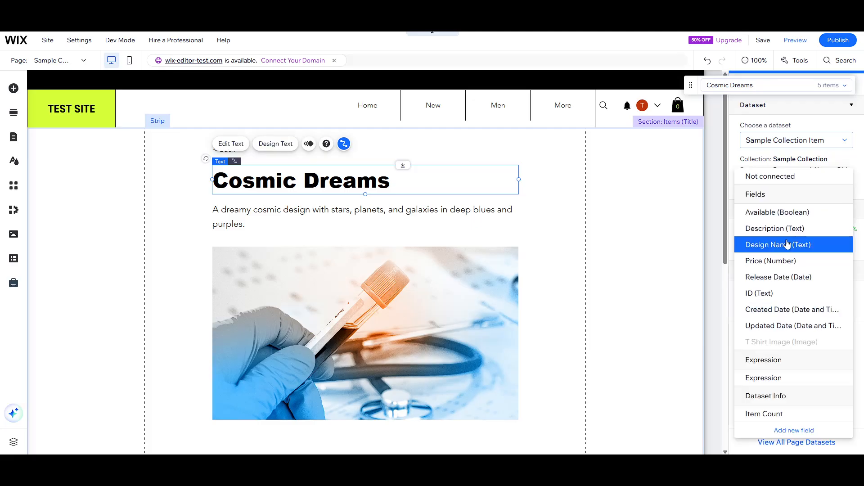
# Step: Review the field options for the item image's alt text and image source connections
pyautogui.click(403, 315)
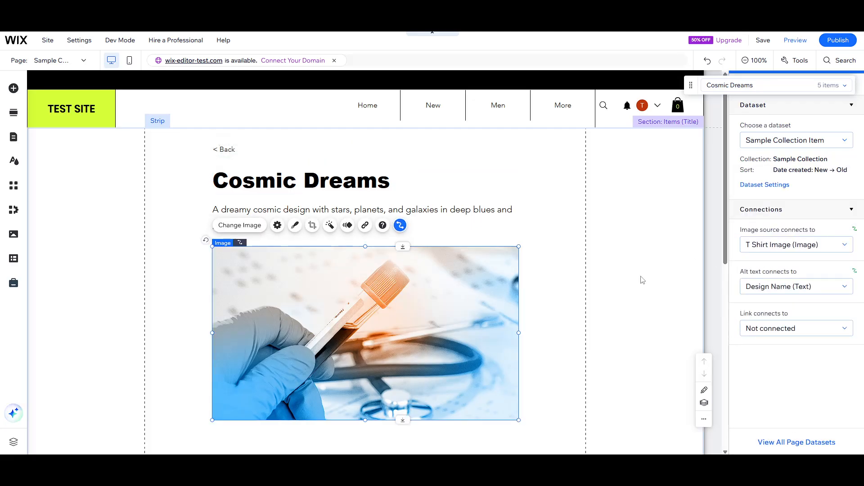
pyautogui.click(792, 286)
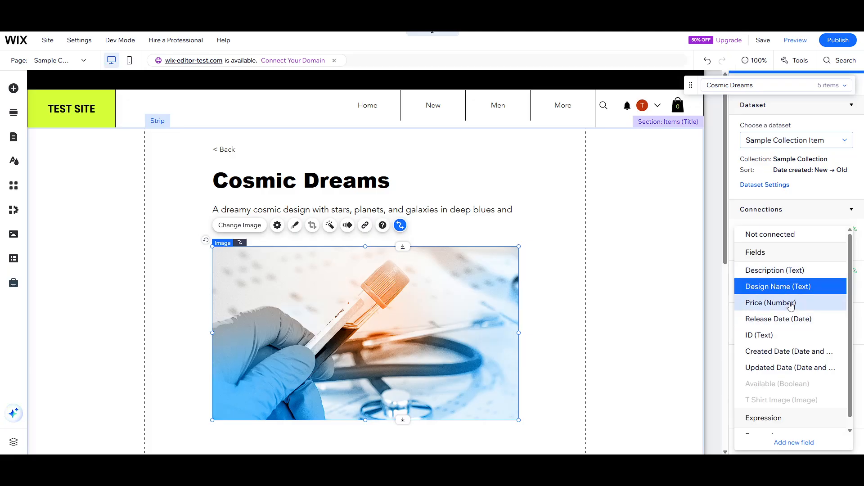
pyautogui.click(424, 295)
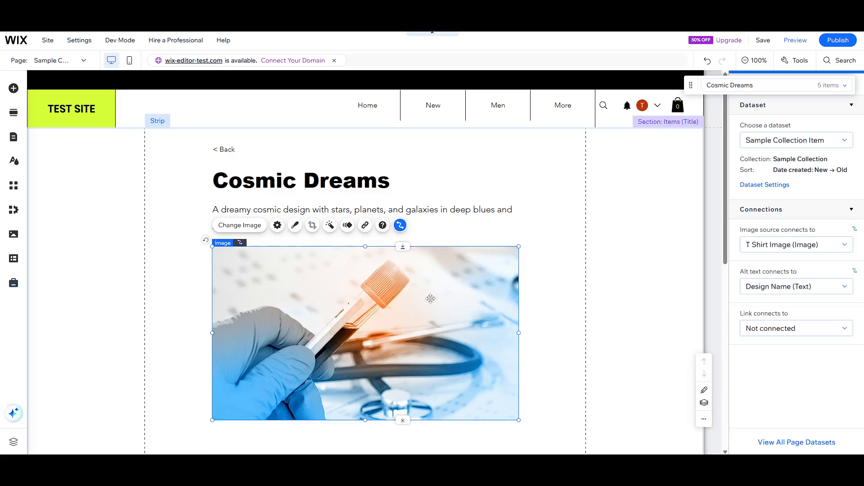
pyautogui.click(798, 250)
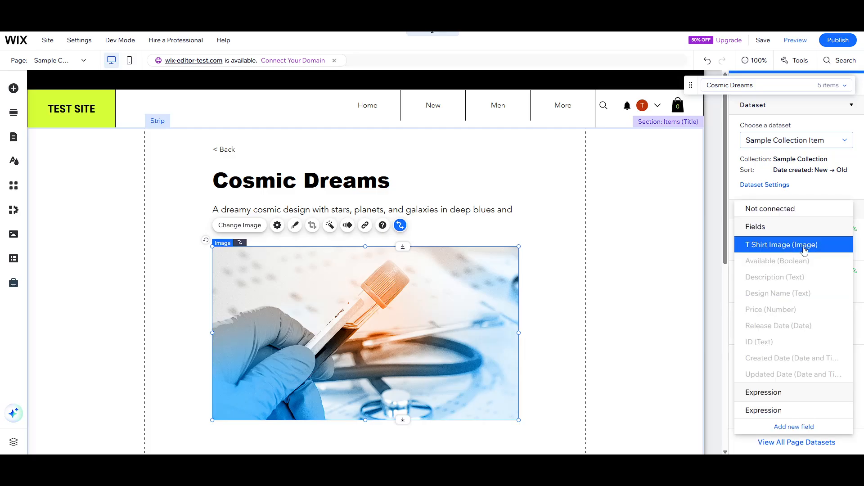
pyautogui.click(569, 258)
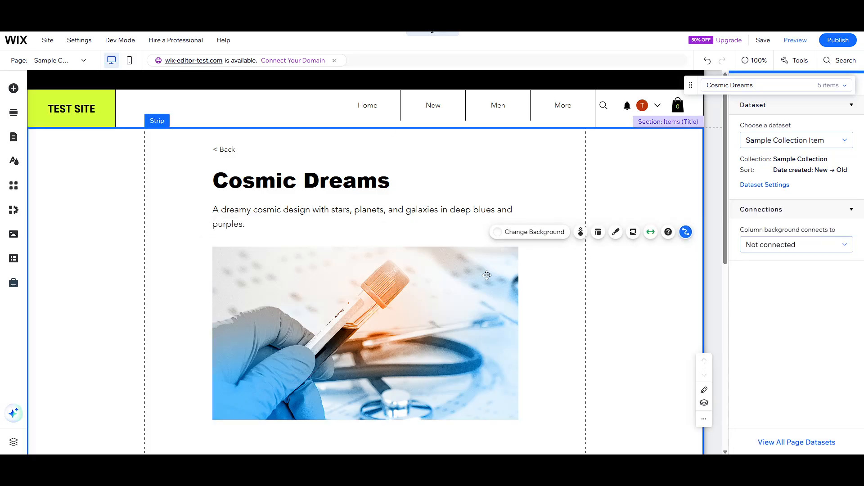
# Step: Look over the item page layout and preview the page
pyautogui.scroll(-1, 390, 230)
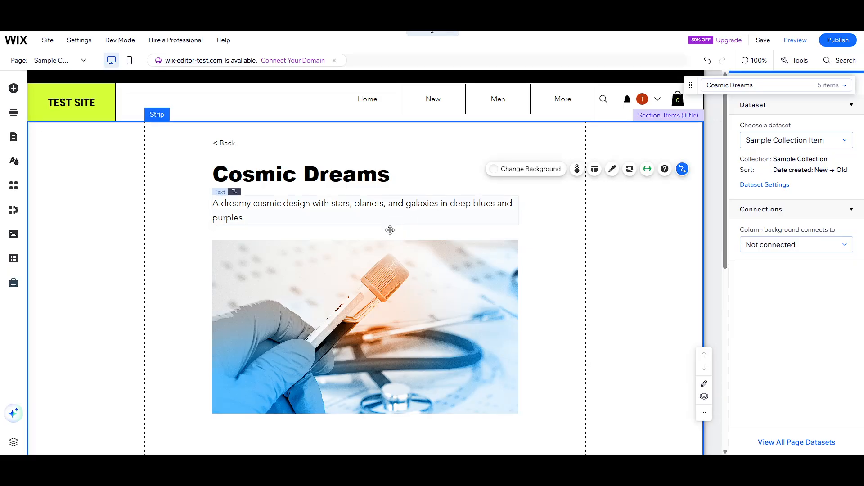
pyautogui.scroll(-4, 390, 230)
pyautogui.scroll(3, 396, 234)
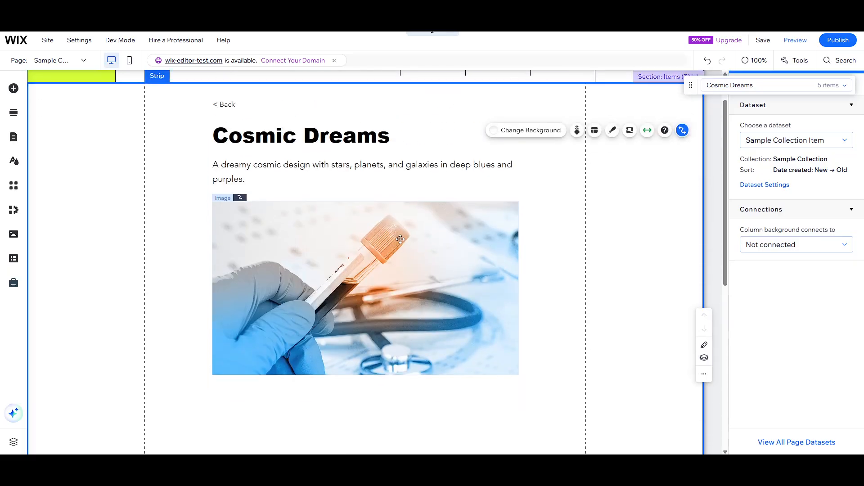
pyautogui.scroll(1, 402, 238)
pyautogui.scroll(-1, 411, 239)
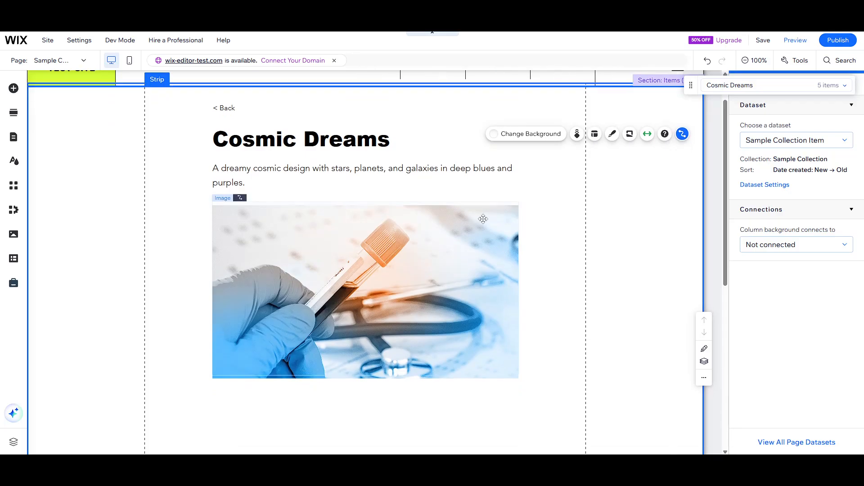
pyautogui.click(801, 43)
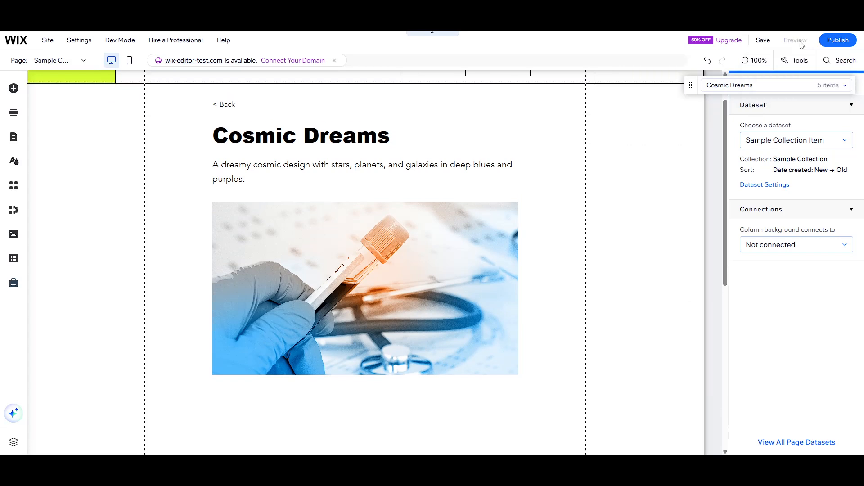
pyautogui.scroll(1, 459, 181)
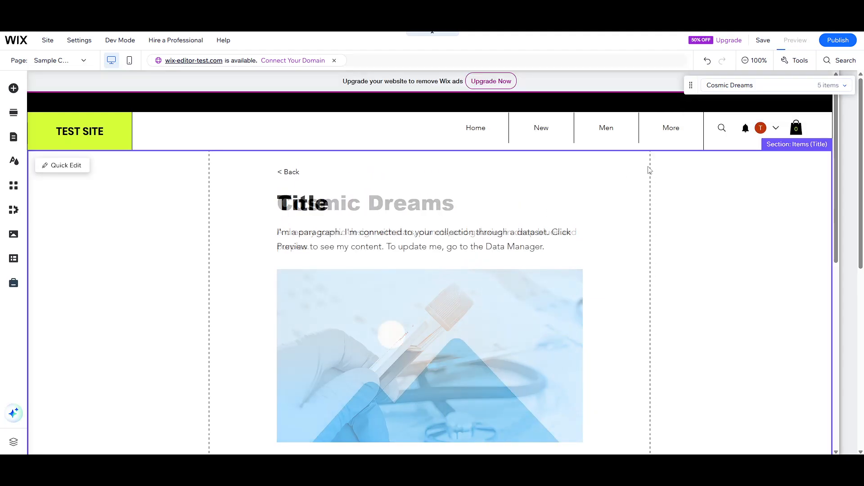
# Step: Preview the dynamic item page and examine the title, description and image of the Cosmic Dreams item
pyautogui.scroll(-1, 512, 187)
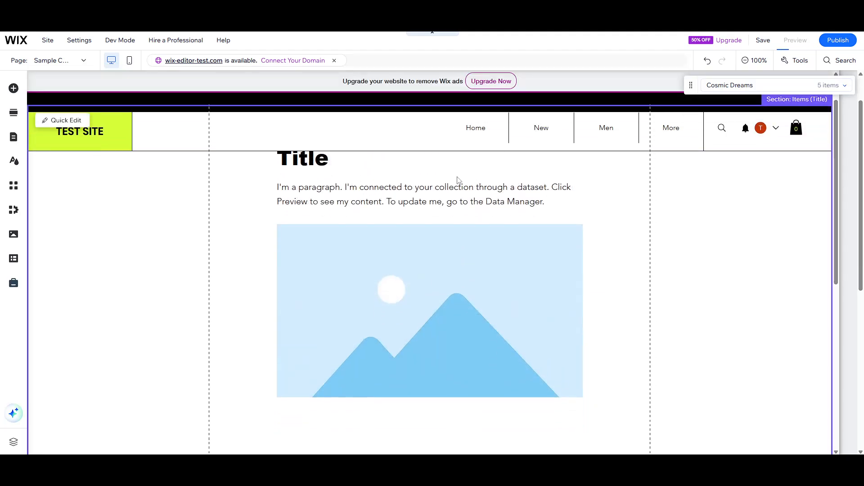
pyautogui.scroll(1, 423, 196)
pyautogui.click(386, 242)
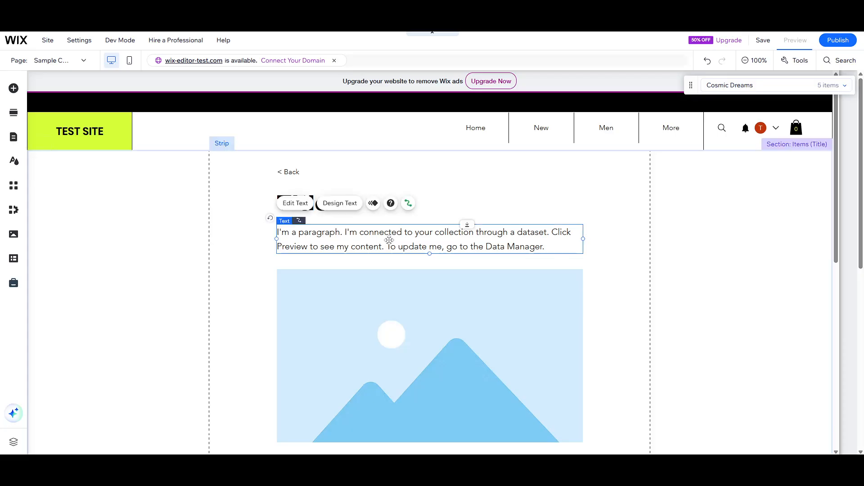
pyautogui.hotkey('ctrl', 'shift', 'p')
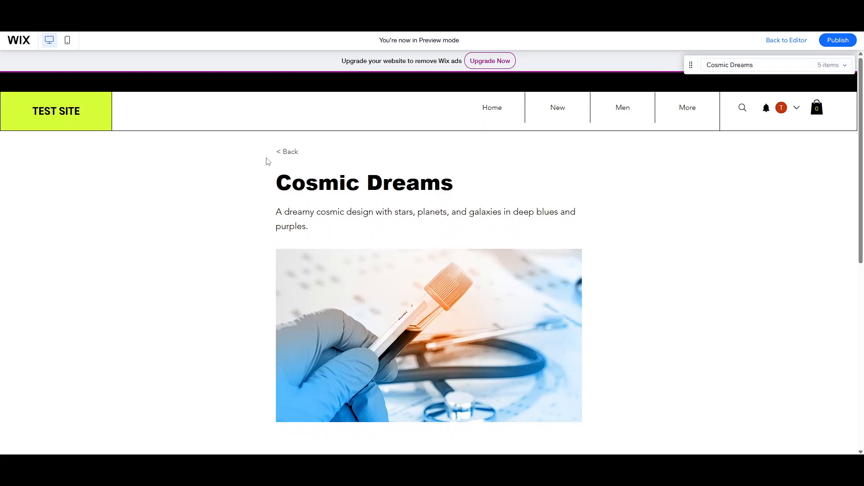
pyautogui.scroll(-4, 288, 189)
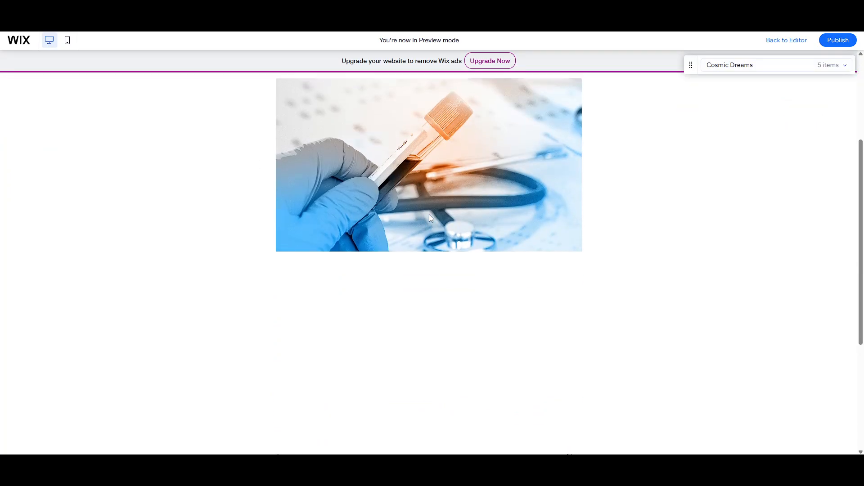
pyautogui.scroll(4, 429, 218)
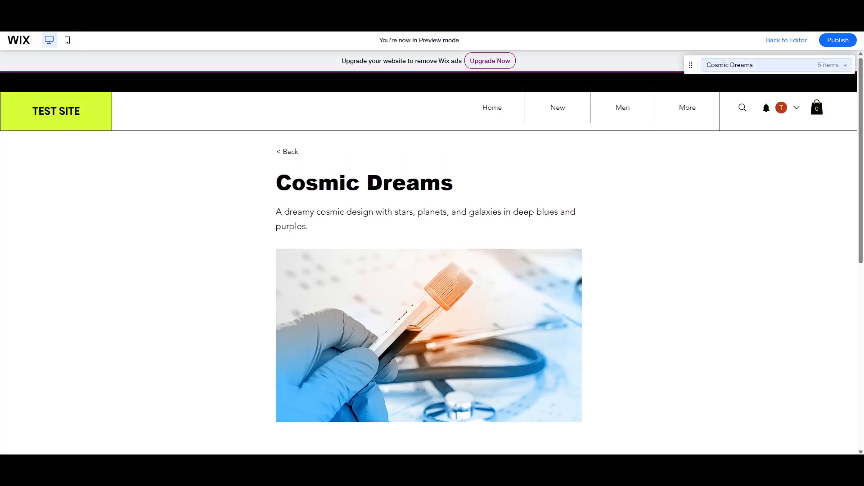
# Step: Switch the previewed collection item to Mountain Escape
pyautogui.click(751, 69)
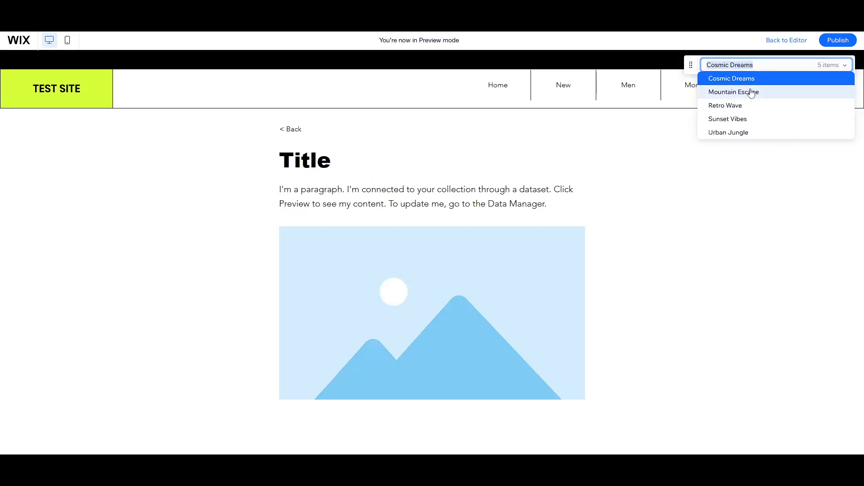
pyautogui.click(748, 92)
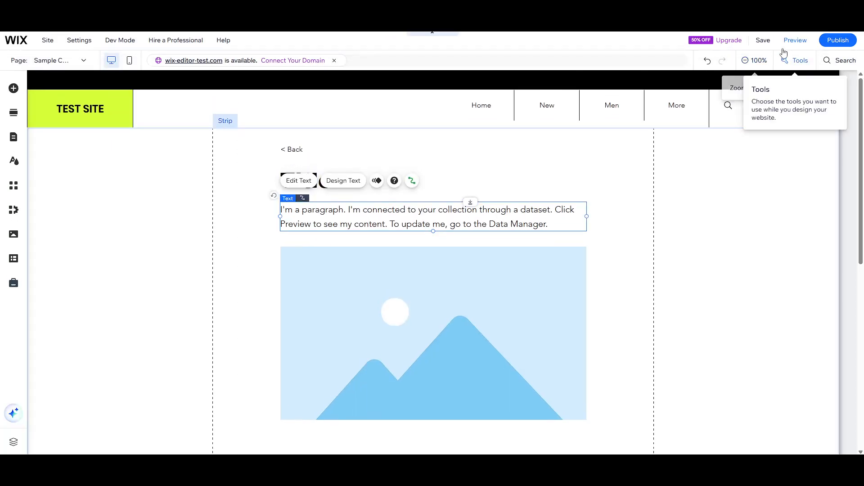